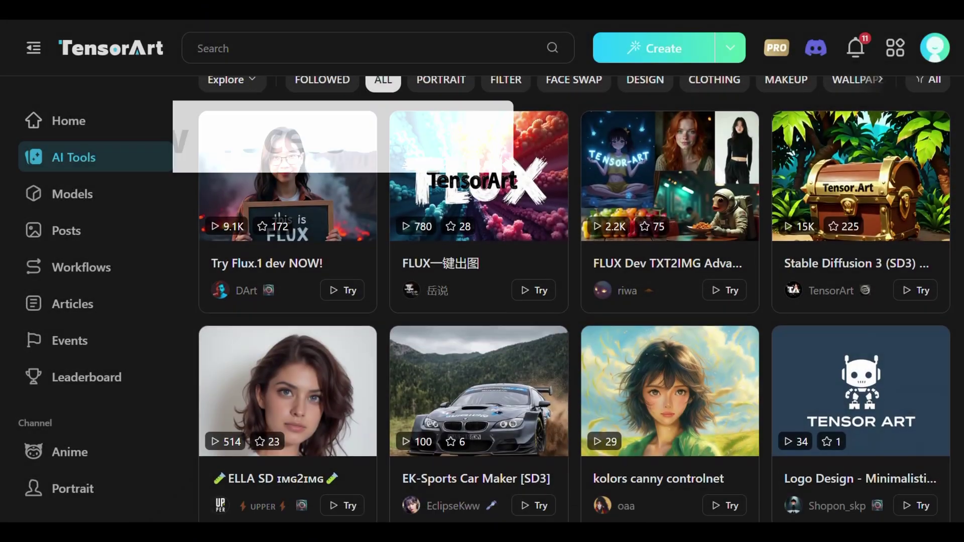
scroll(482, 271, "down", 3)
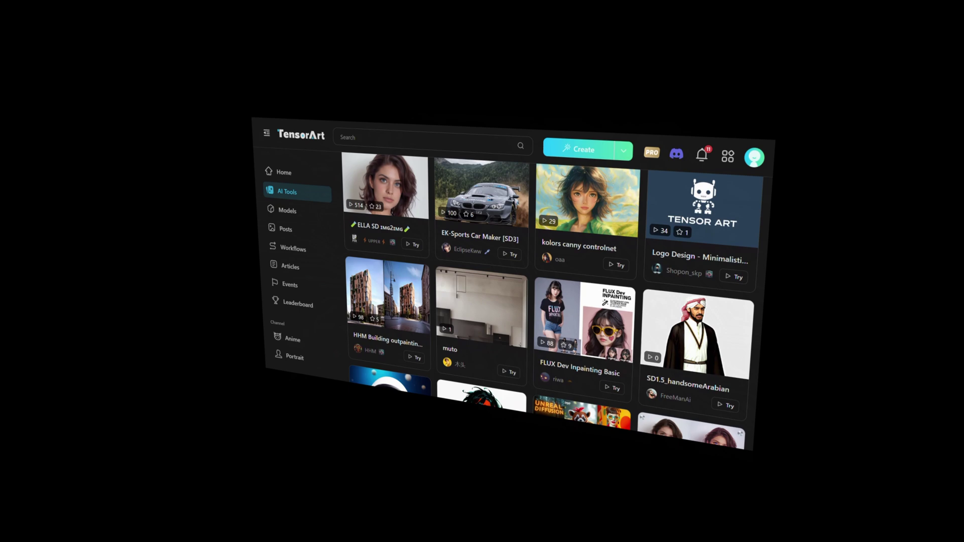
Scroll down through the AI Tools gallery's community tool cards
scroll(574, 299, "down", 3)
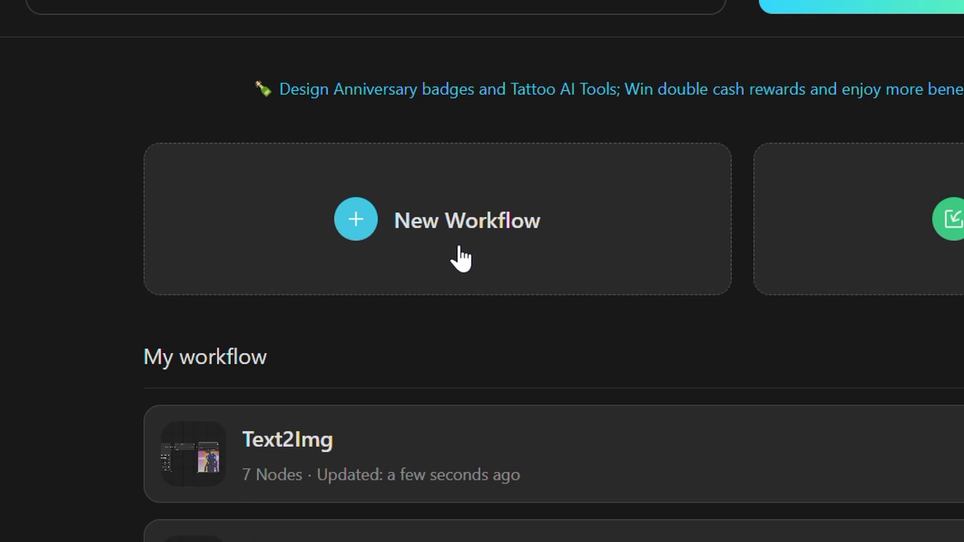
Create a Text2Img workflow from a template with the positive prompt 'robot with human face'
left_click(517, 334)
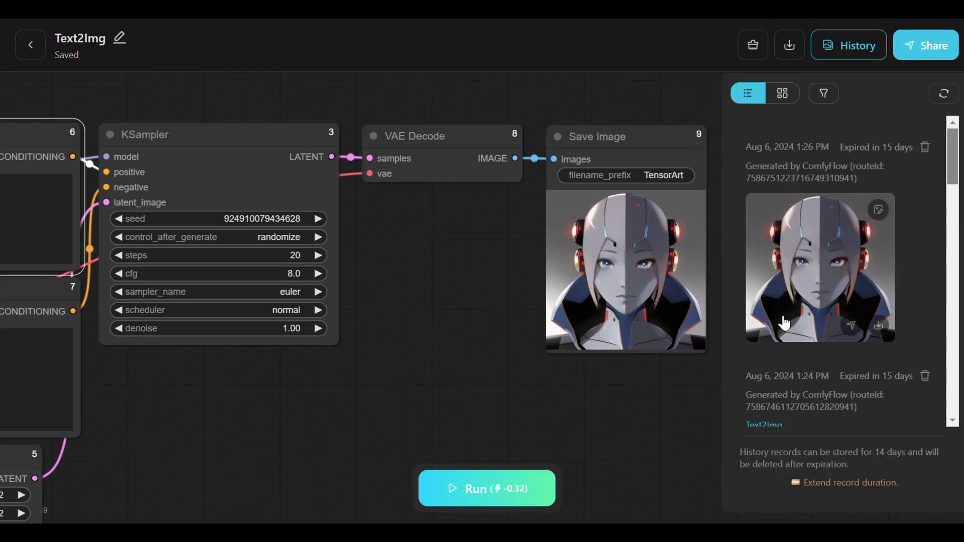
Preview the first robot image, load the SD3 - clips checkpoint, and generate a new image
left_click(788, 306)
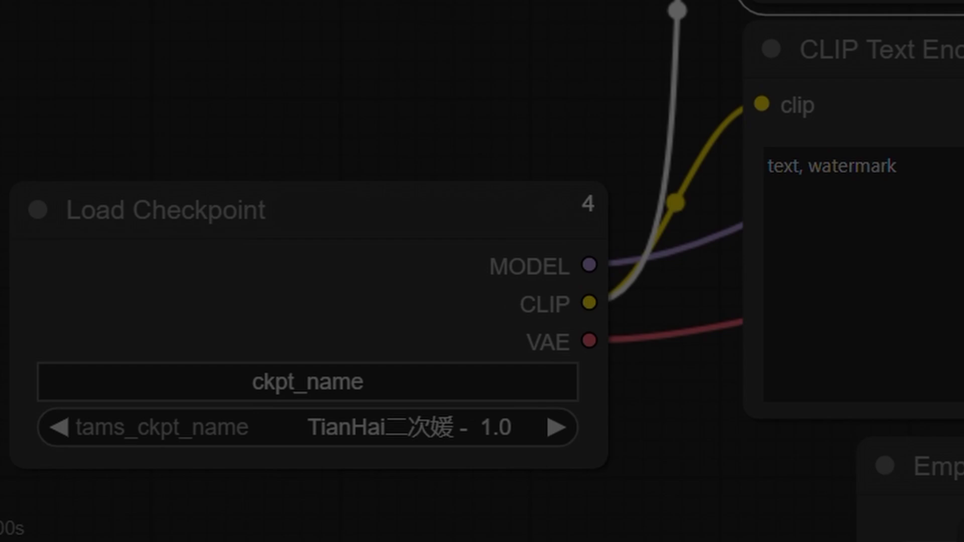
left_click(415, 366)
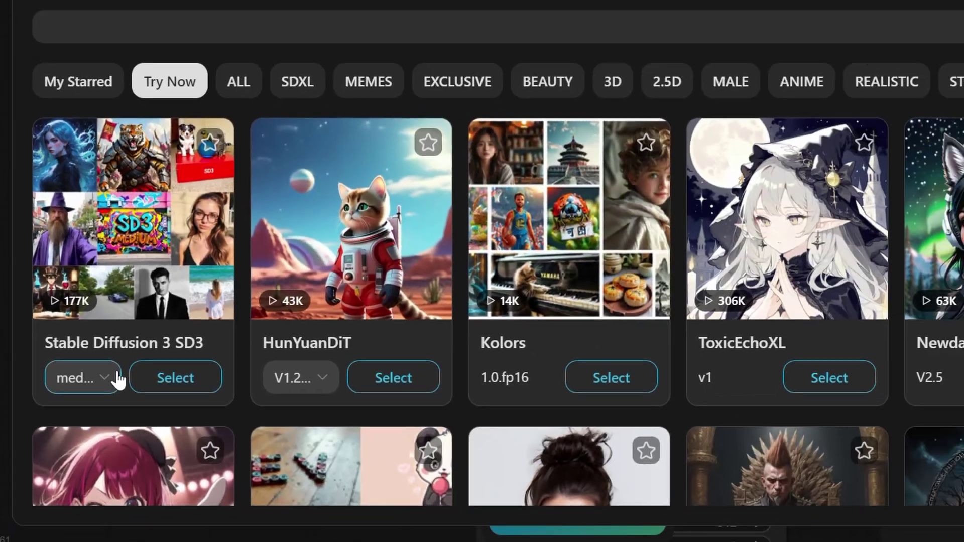
left_click(117, 380)
left_click(80, 482)
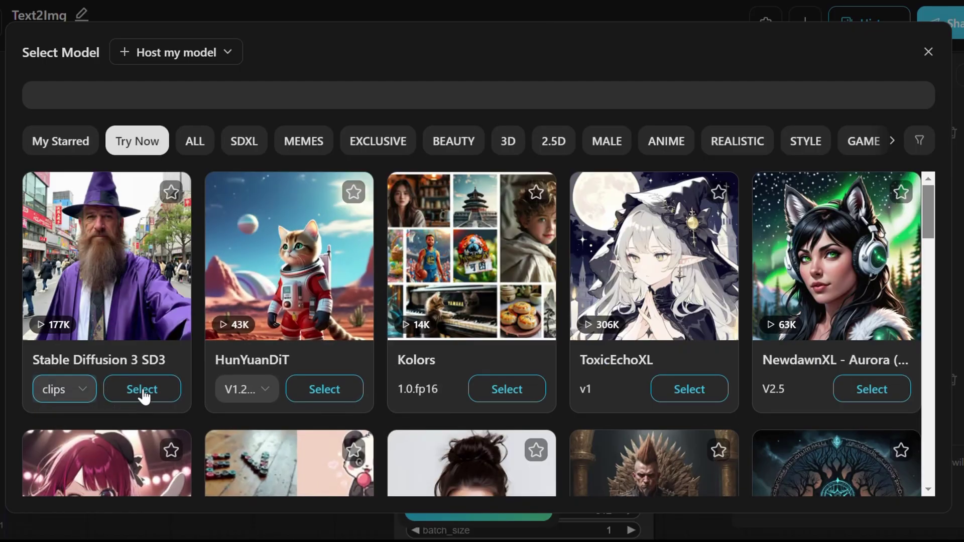
left_click(172, 377)
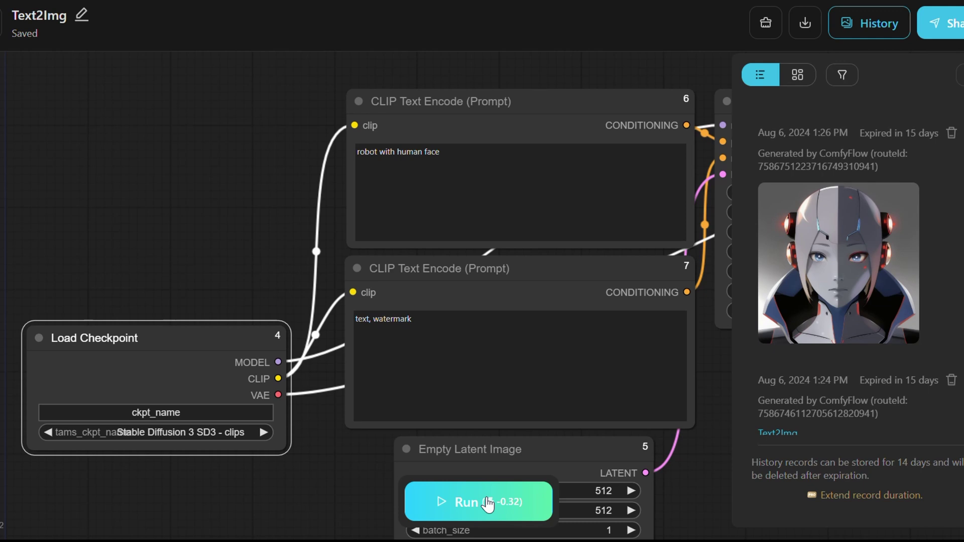
left_click(479, 501)
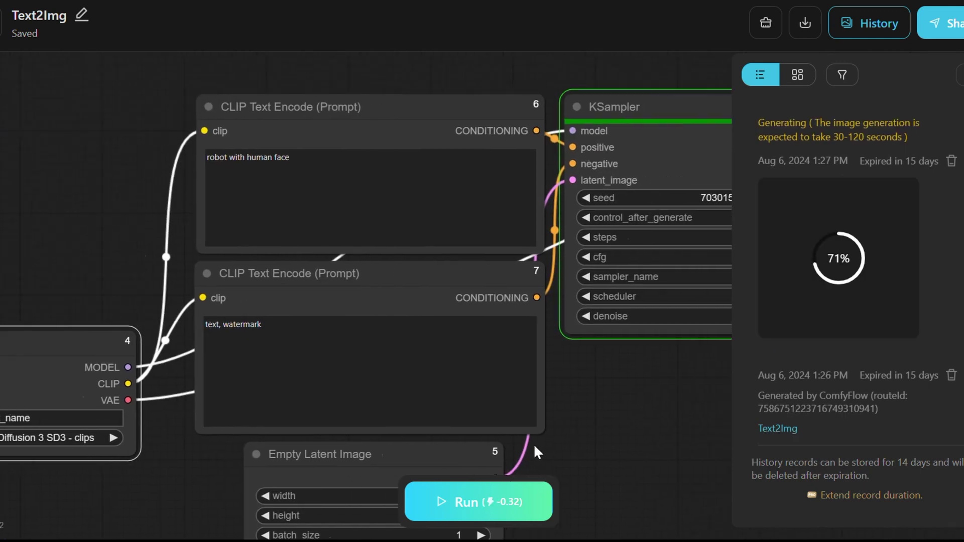
left_click_drag(534, 444, 350, 444)
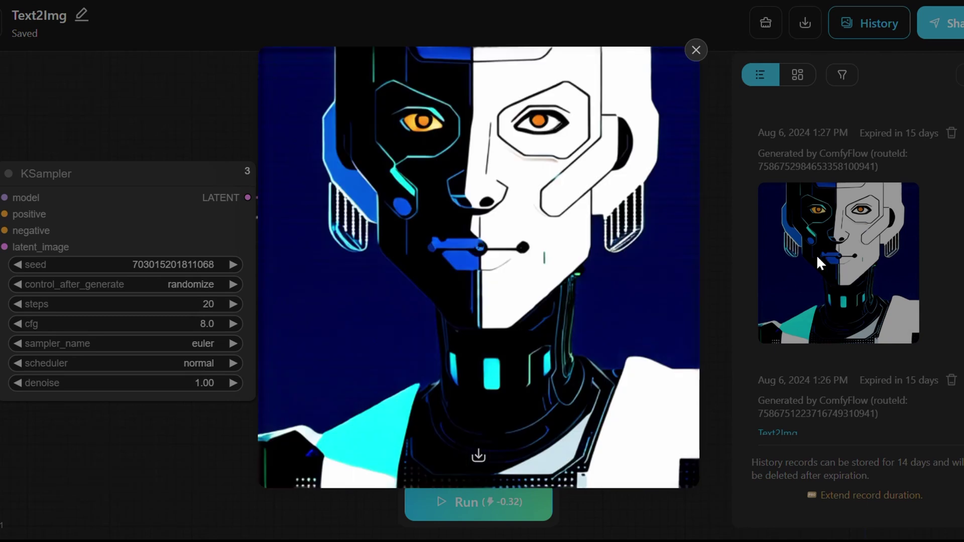
Route VAE Decode through a new EnhanceImage node (contrast 0.50) into Save Image, then view the result
left_click(817, 254)
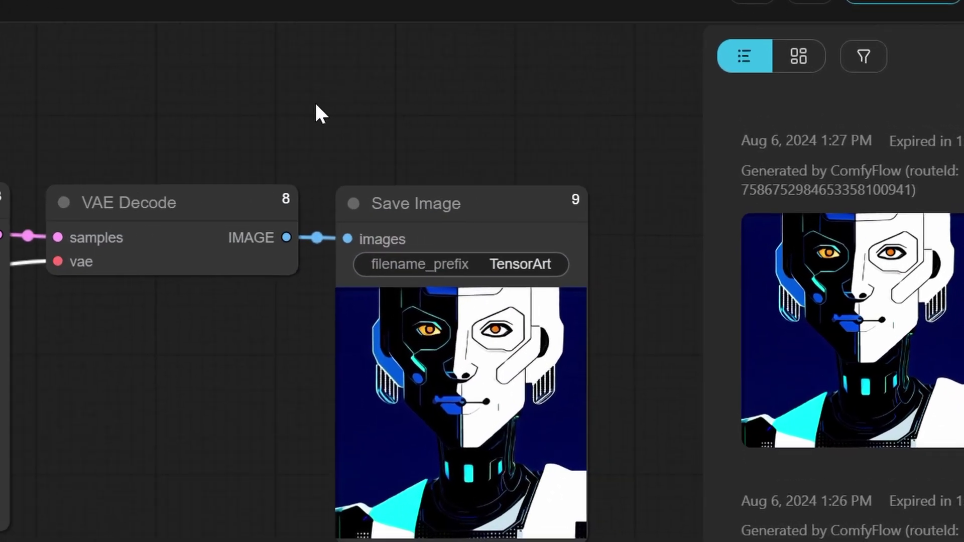
double_click(466, 109)
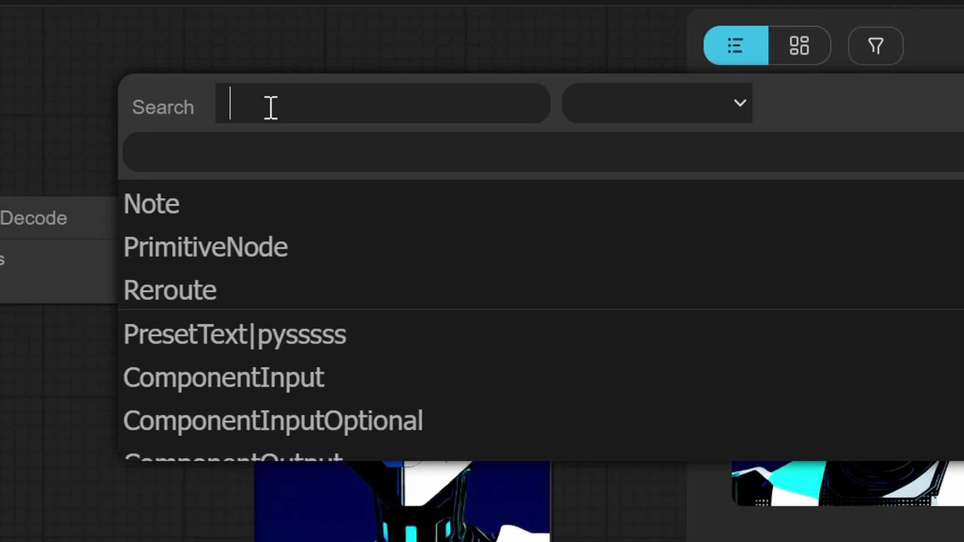
type("enhance")
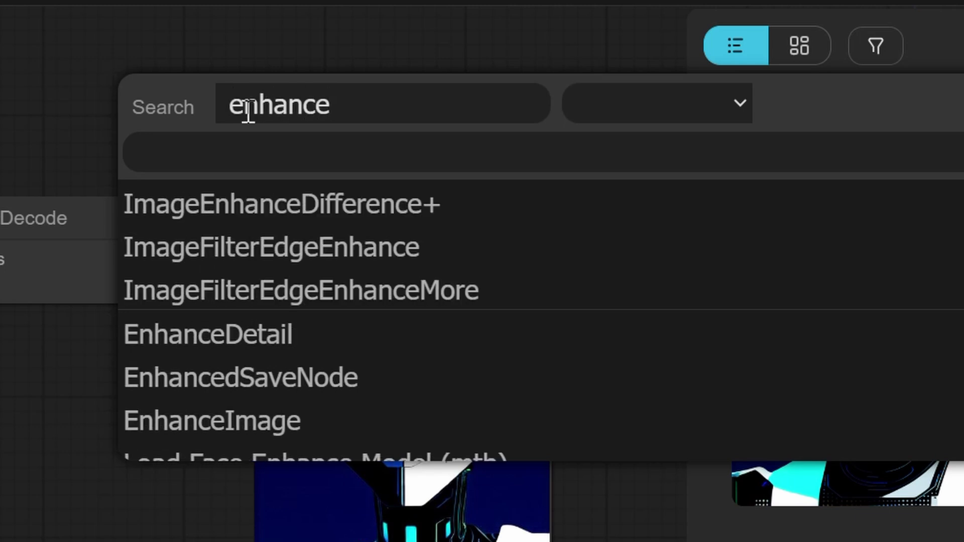
left_click(221, 420)
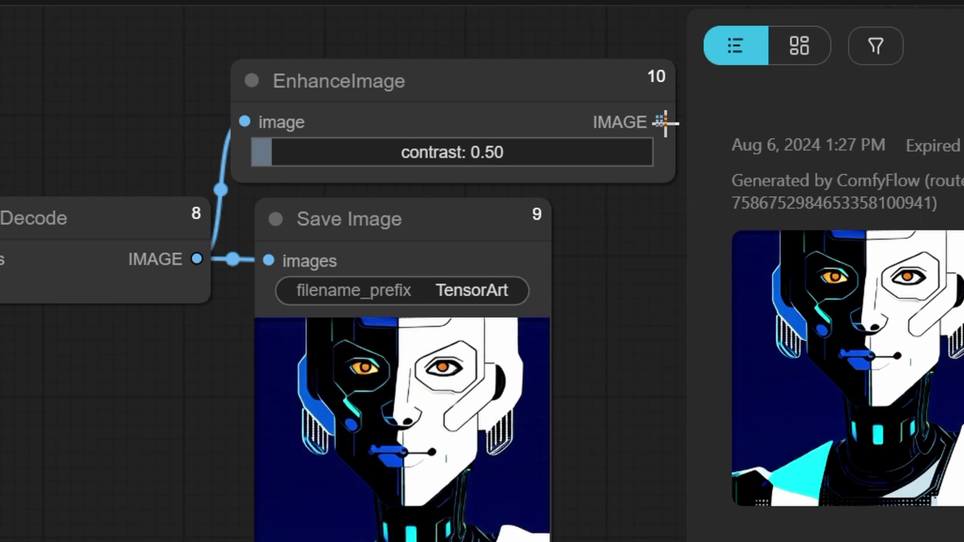
left_click_drag(659, 123, 269, 259)
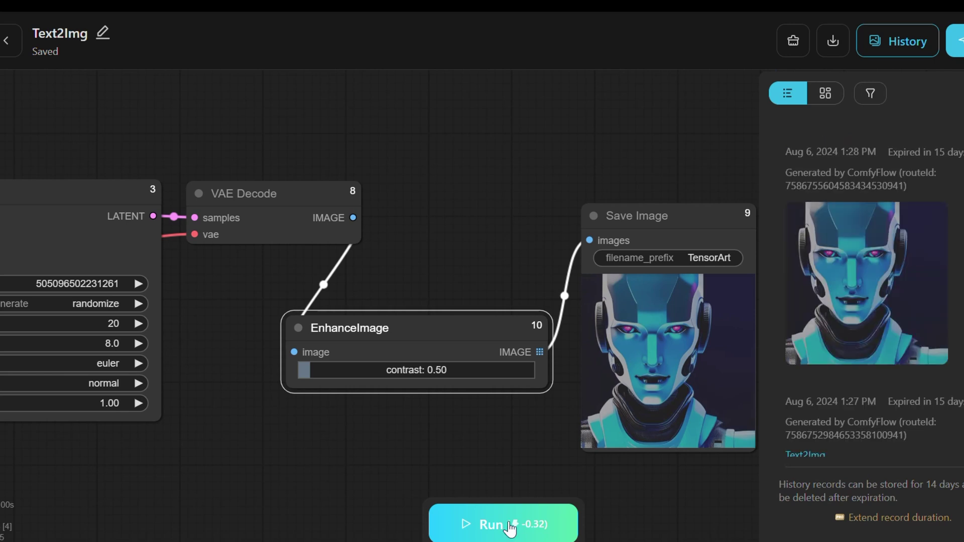
left_click(845, 285)
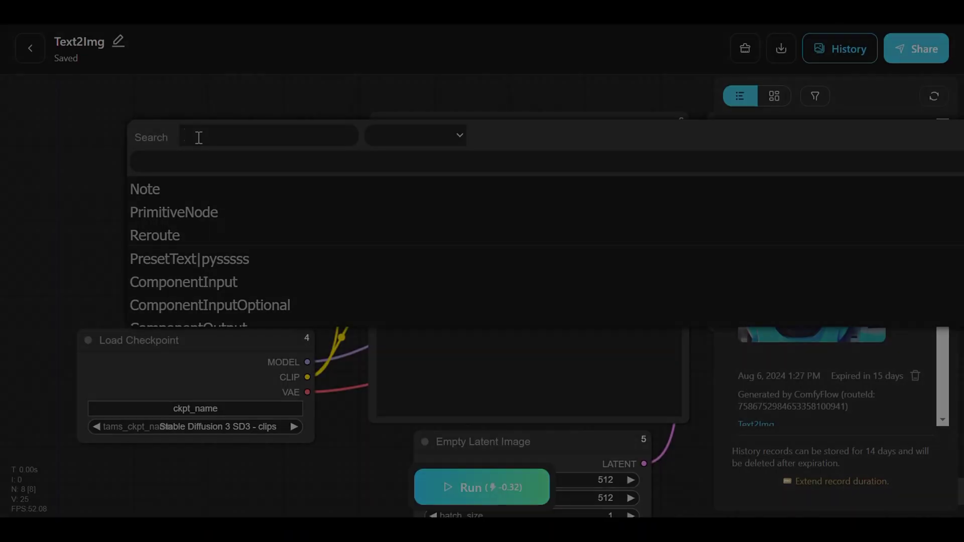
Add a StringFunction node to the graph and position it up and to the left
type("strin")
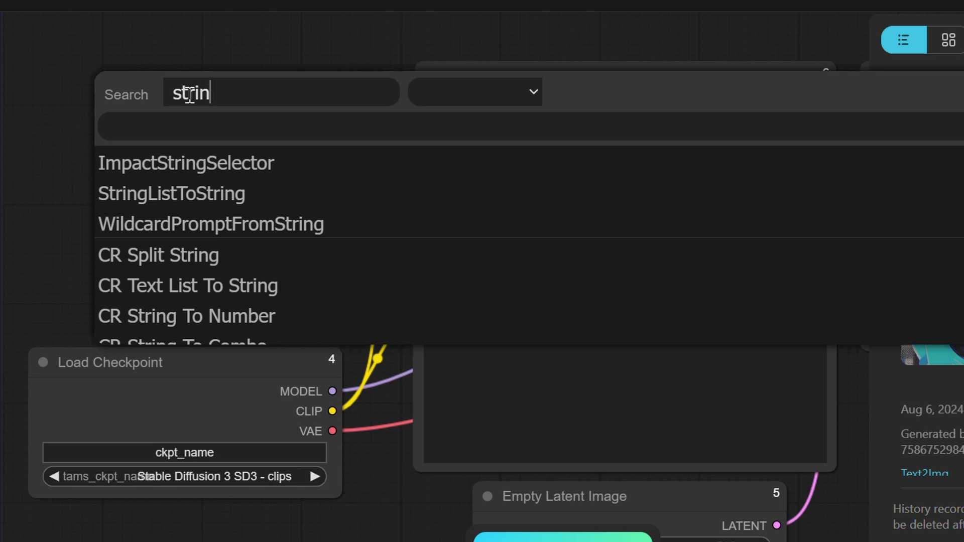
type("gfu")
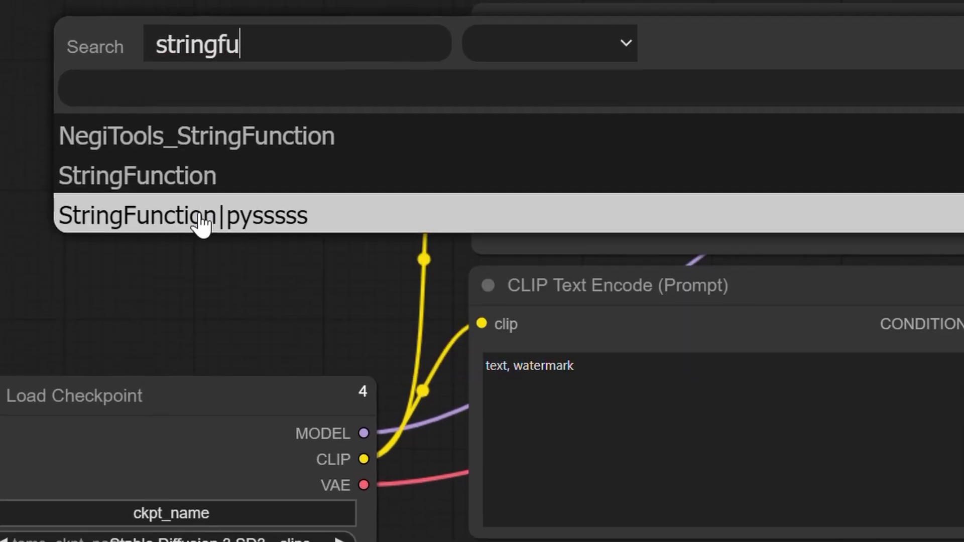
left_click(201, 224)
left_click_drag(472, 80, 206, 54)
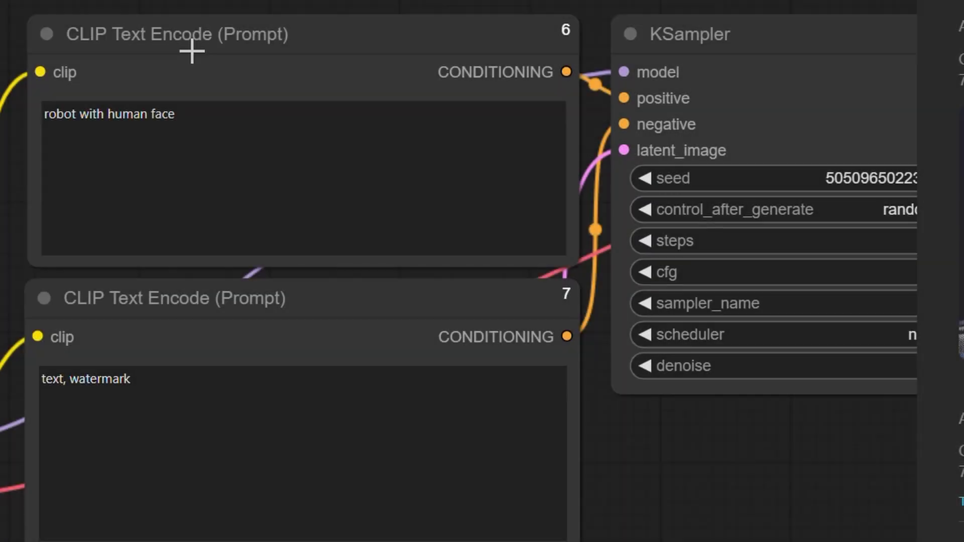
Make the positive prompt text an input and change the first string to 'humanoid robot'
right_click(187, 57)
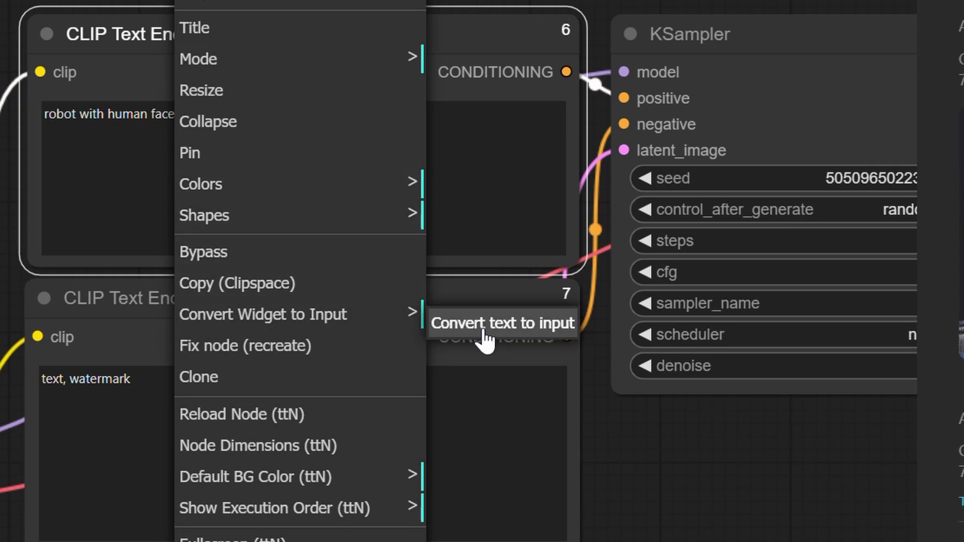
left_click(483, 332)
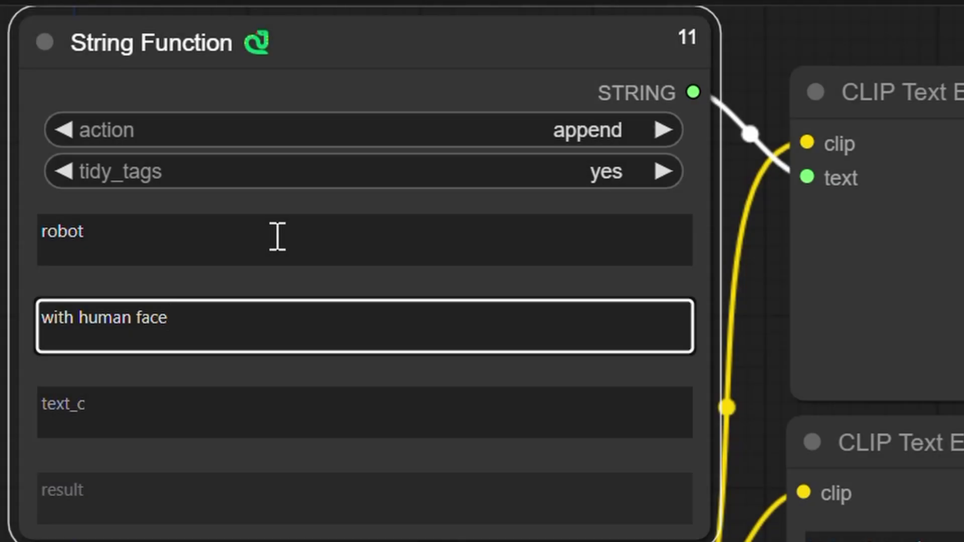
left_click(48, 243)
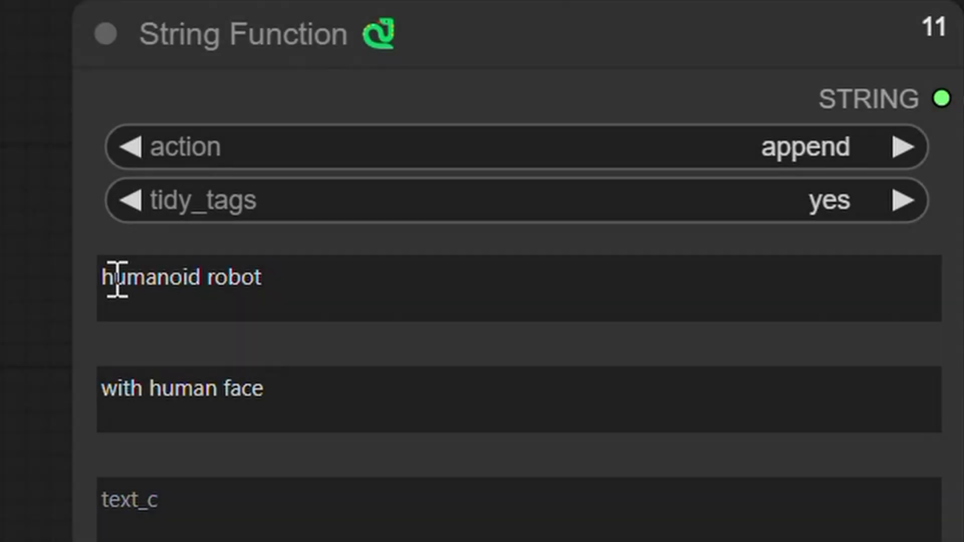
Change the first string to 'futuristic humanoid robot' and enlarge the yellow robot result
left_click(102, 277)
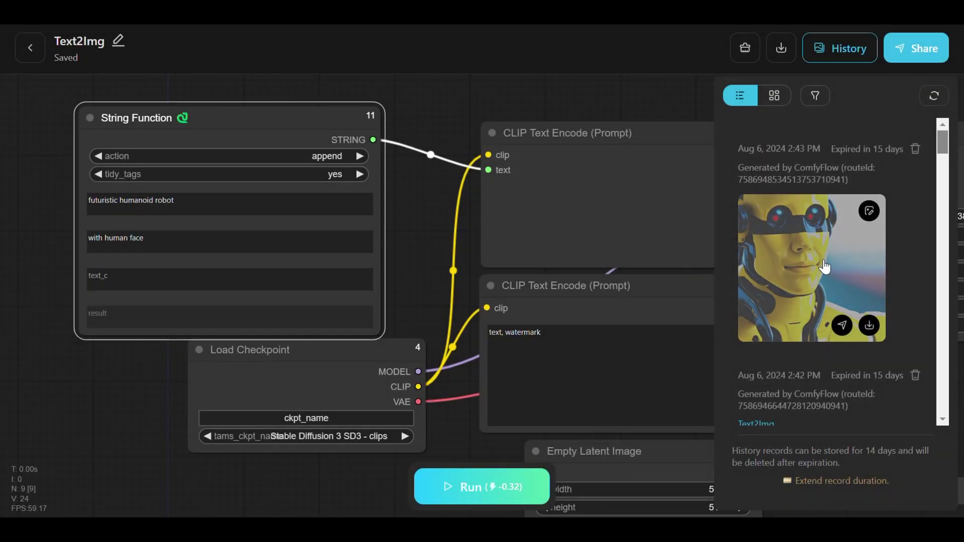
left_click(823, 259)
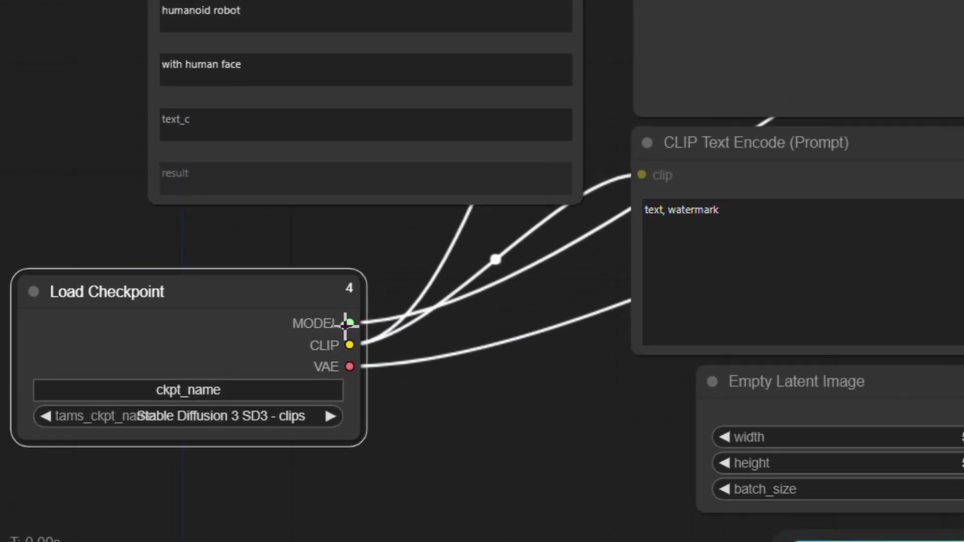
Add a Load LoRA node fed by the checkpoint's MODEL and CLIP, and link its CLIP to the prompt encoder
left_click_drag(346, 325, 437, 399)
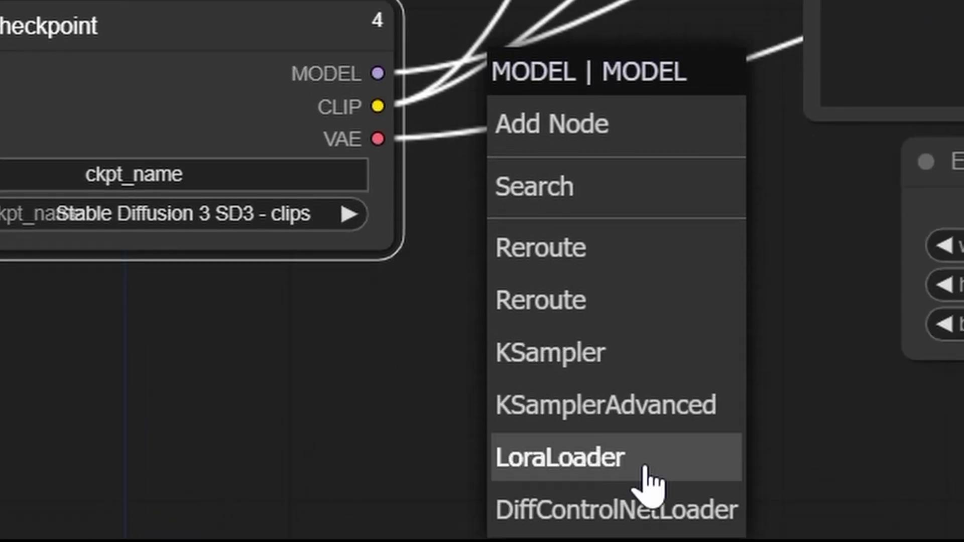
left_click(648, 458)
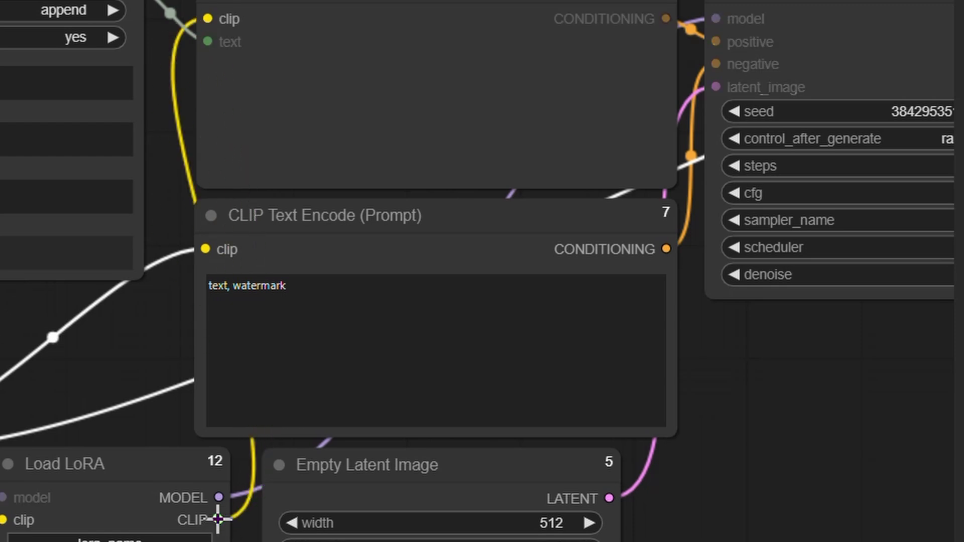
left_click_drag(218, 520, 206, 249)
left_click_drag(414, 312, 489, 399)
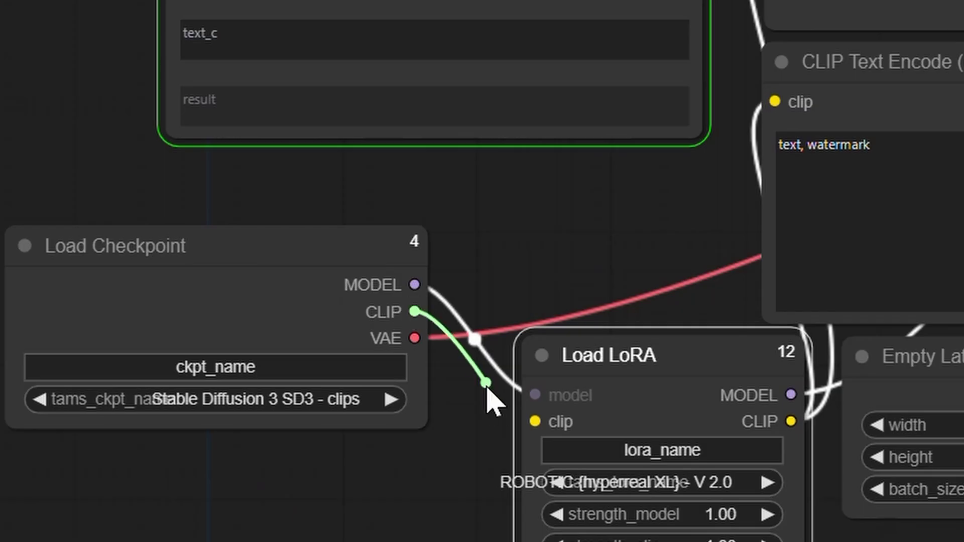
Set the LoRA to Extra Detailer XL - v1 and view the newly generated robot image
left_click(454, 351)
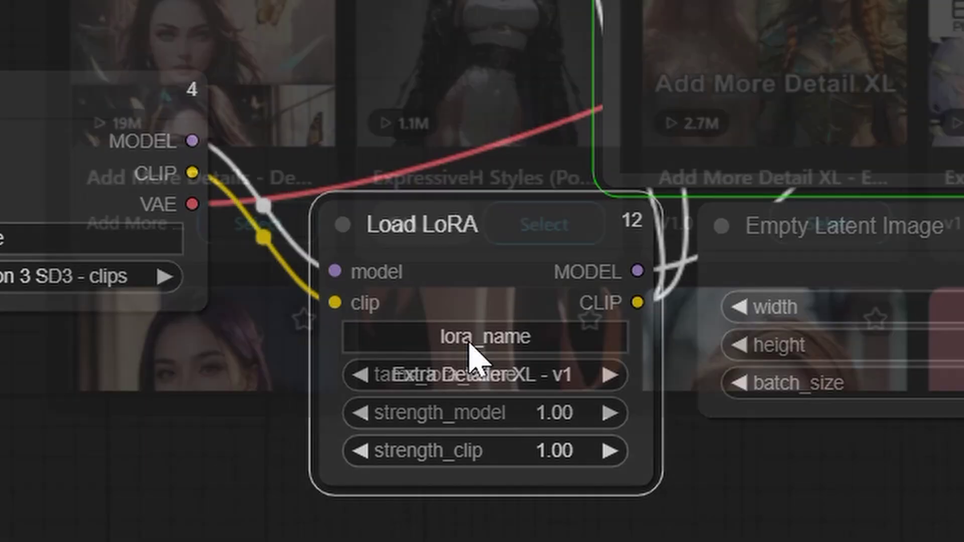
left_click(669, 389)
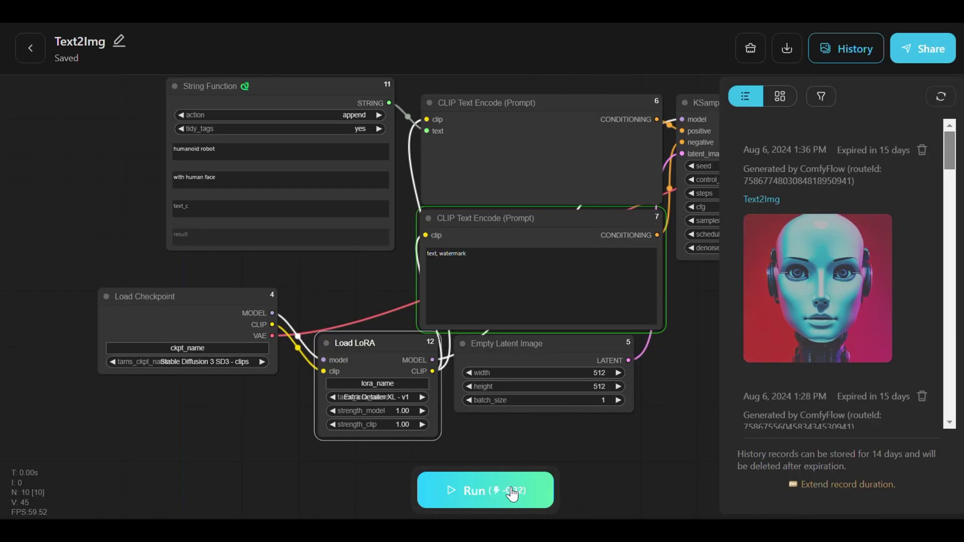
left_click(804, 283)
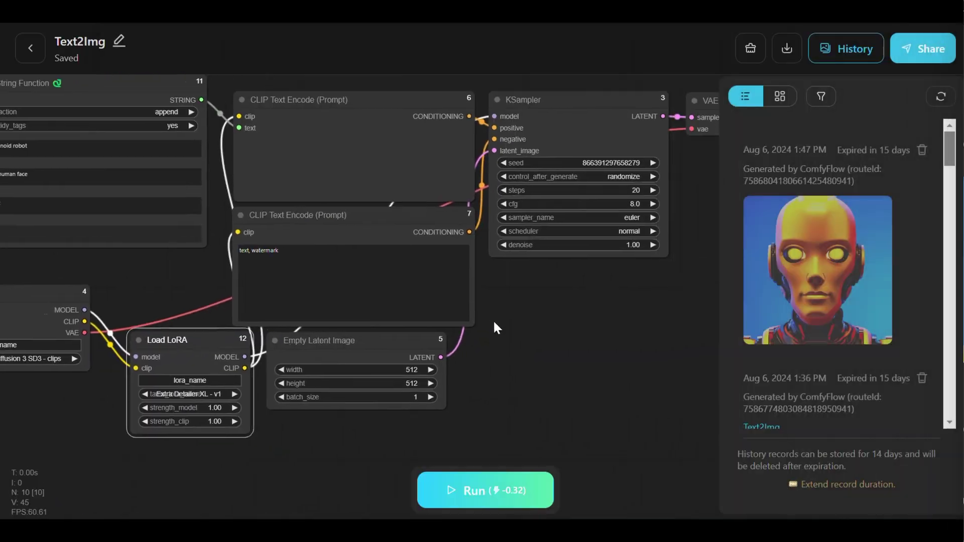
left_click_drag(611, 358, 472, 350)
Share the workflow through Publish AI Tools, named 'Humanoid Robot' in the Sci-Fi channel
left_click(918, 56)
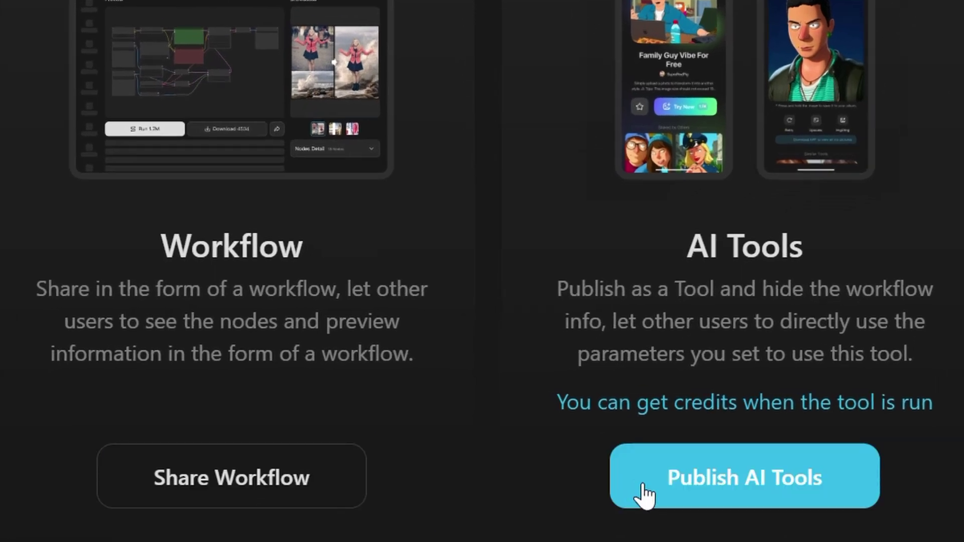
left_click(642, 486)
type("Humano")
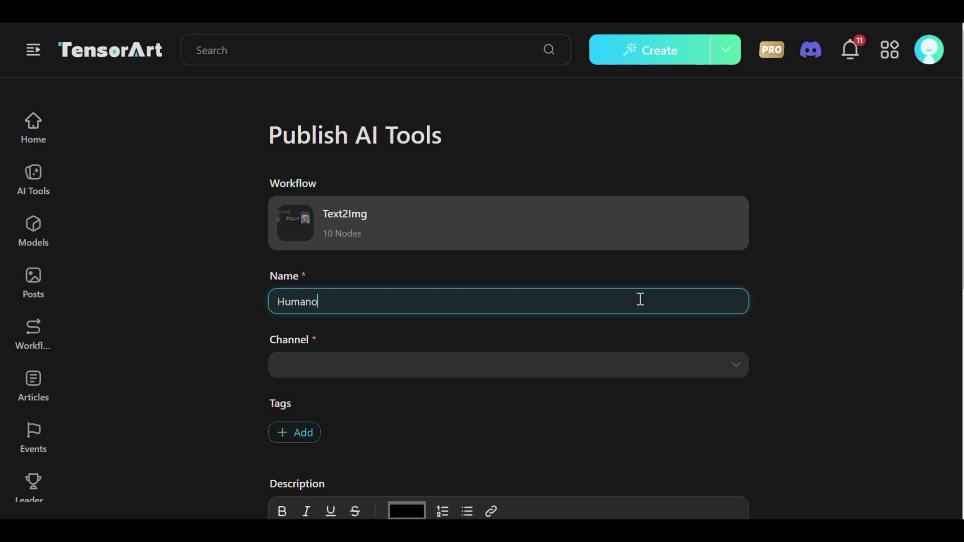
type("id Robot")
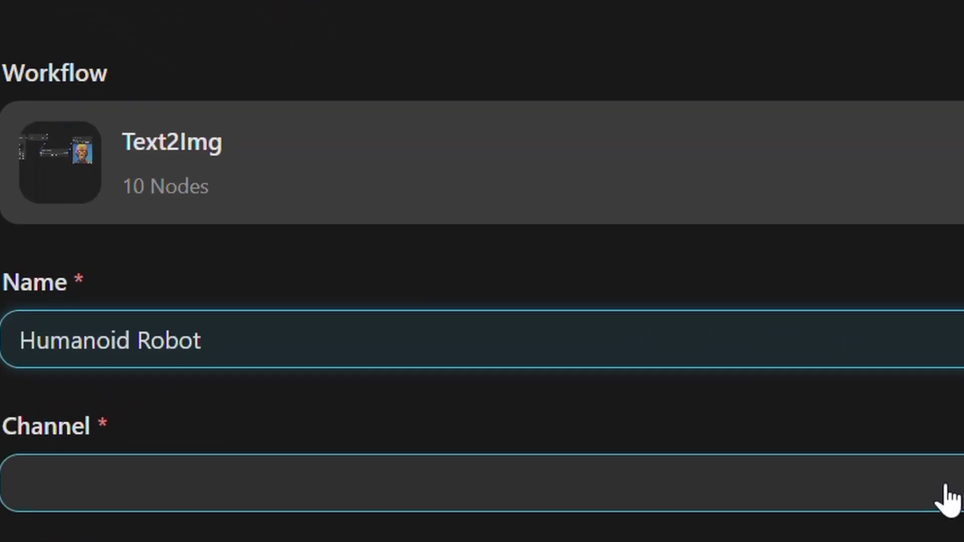
left_click(948, 500)
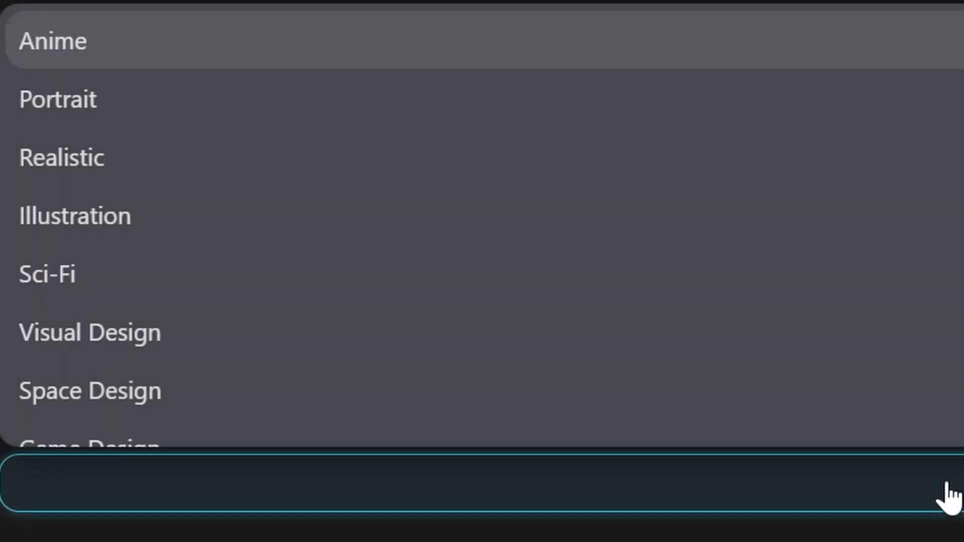
left_click(921, 286)
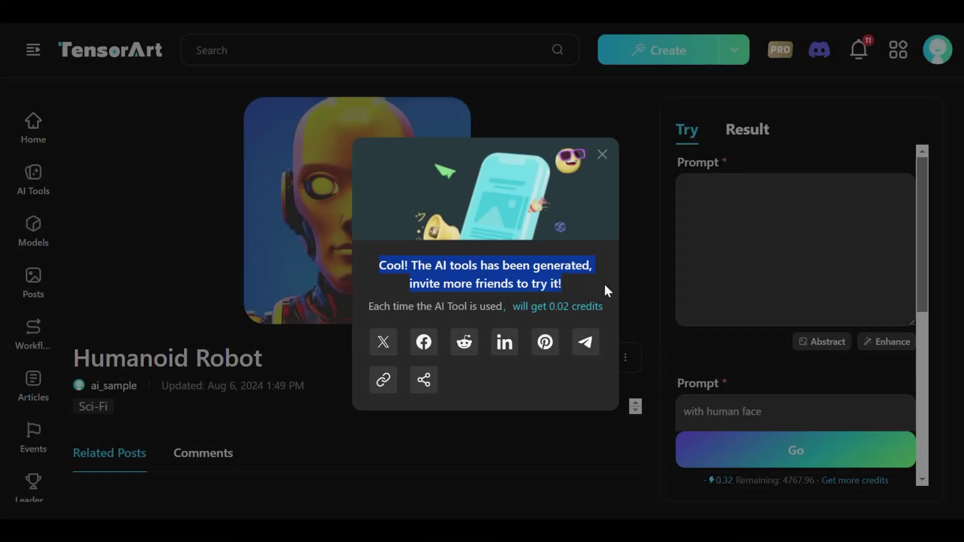
Dismiss the success message and enlarge the robot image generated by the published tool
left_click(603, 282)
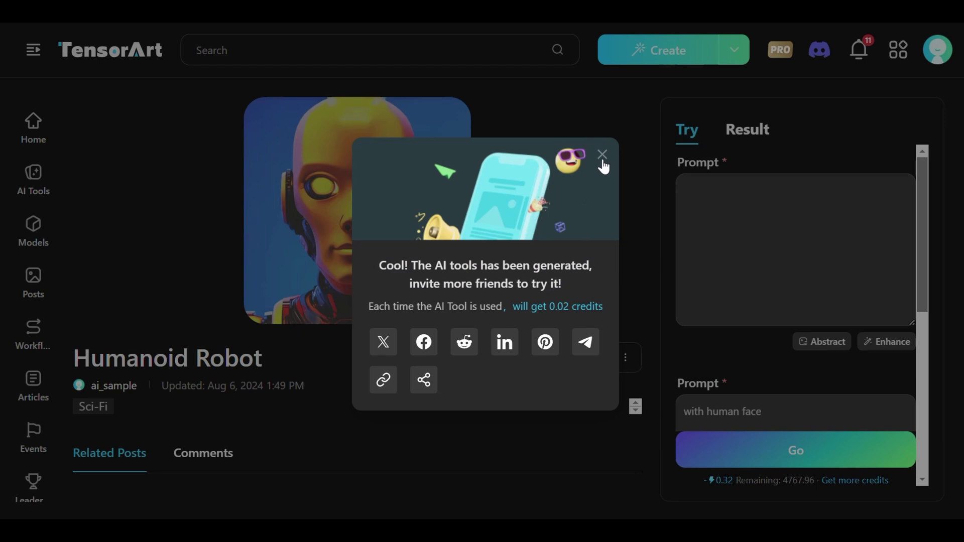
left_click(603, 154)
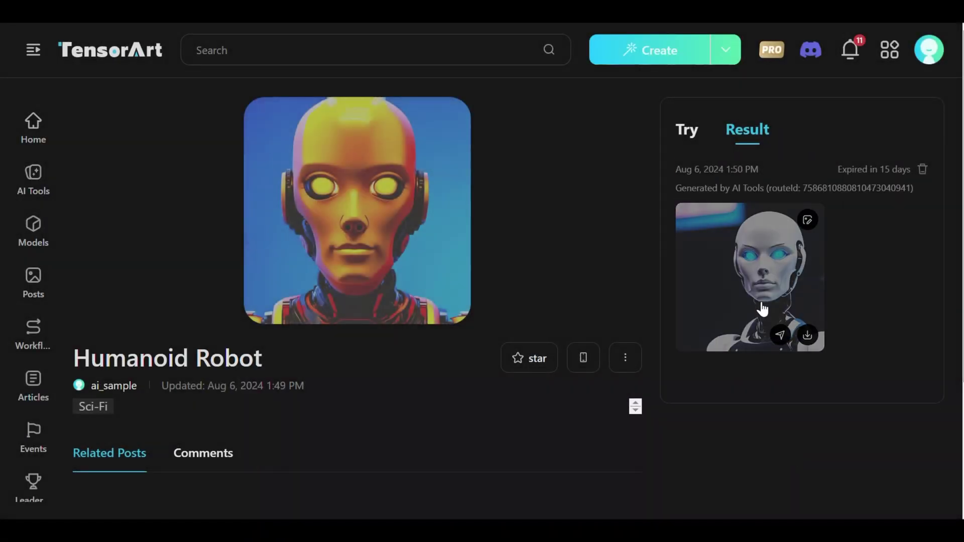
left_click(766, 285)
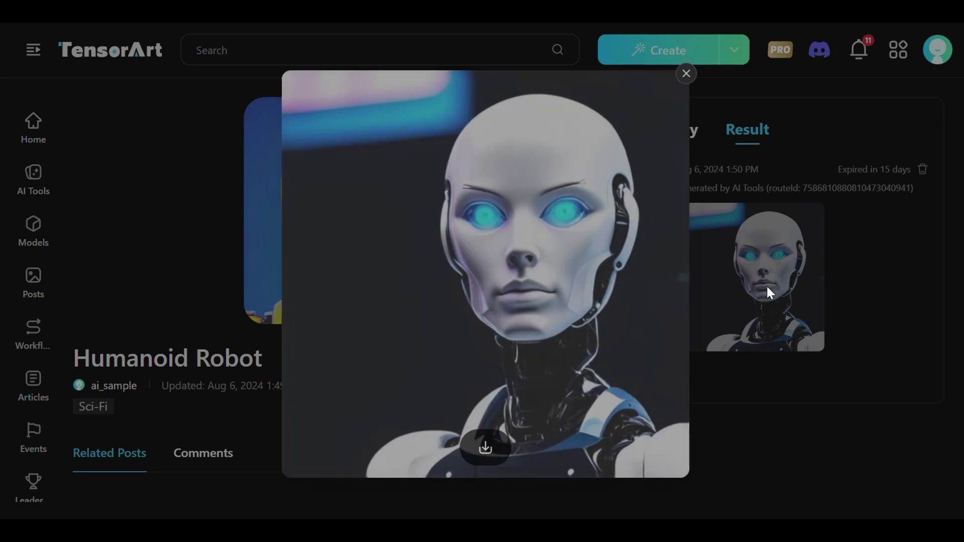